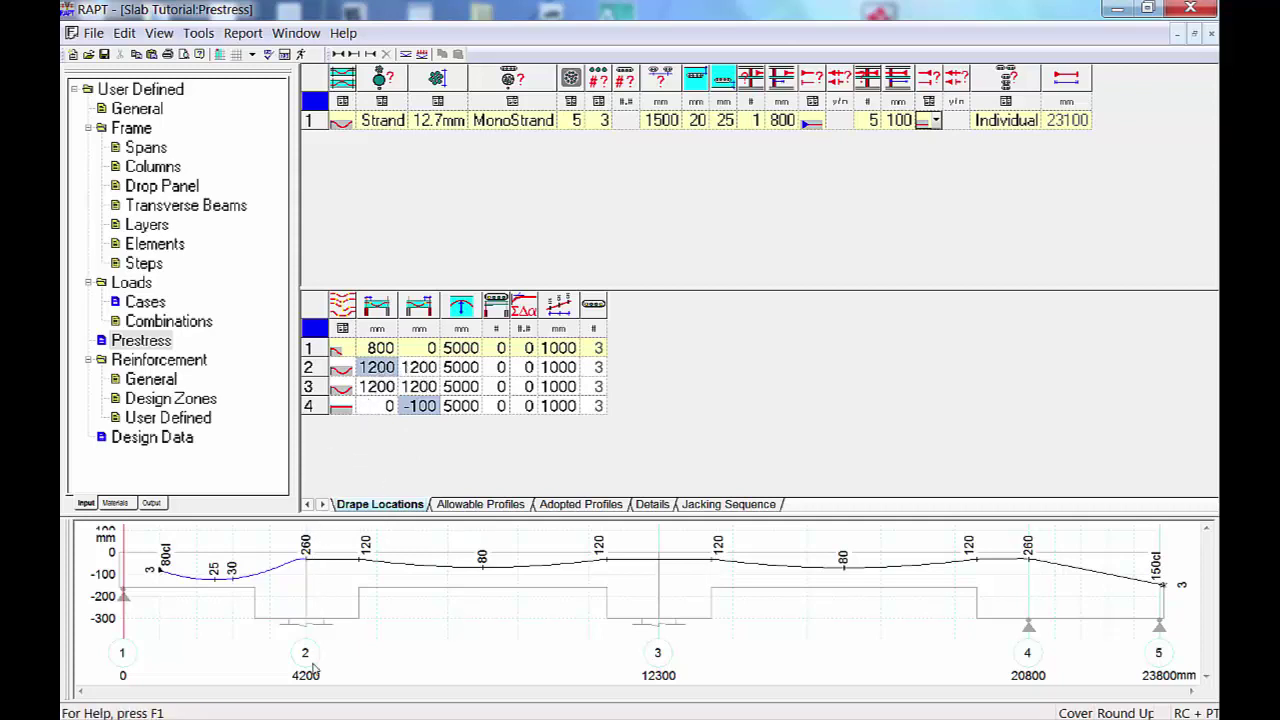
pyautogui.click(594, 506)
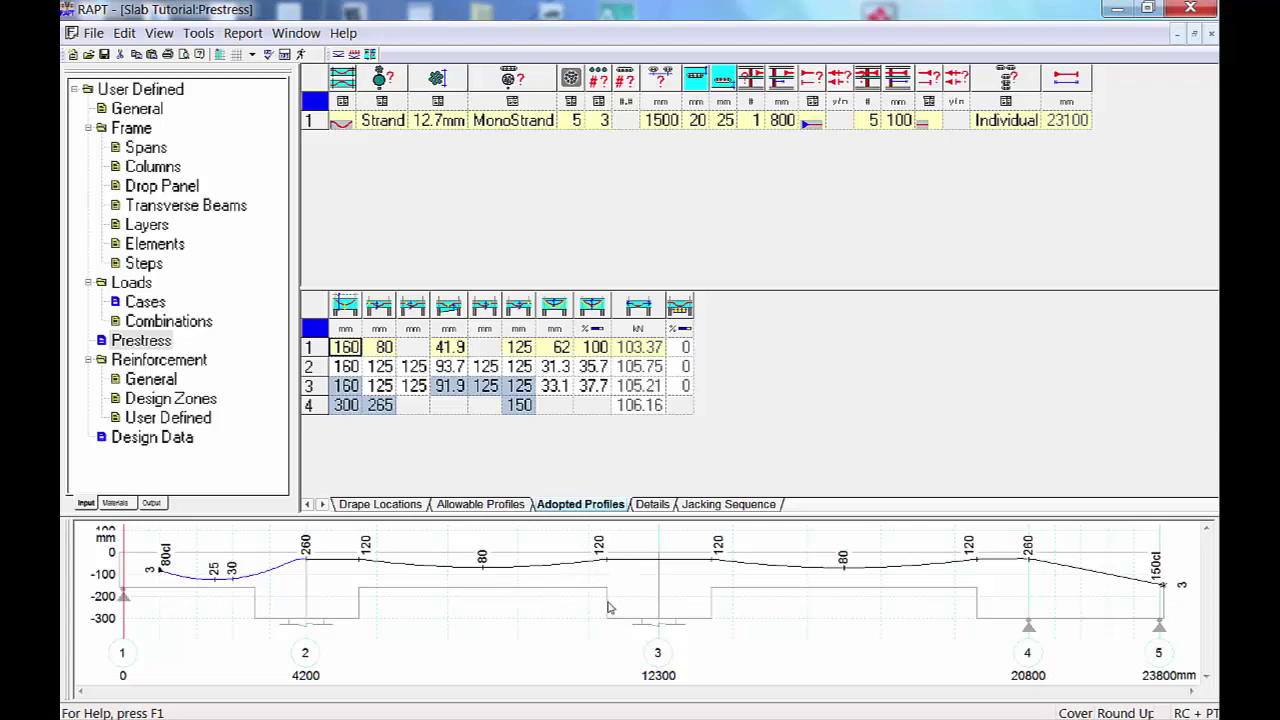
pyautogui.click(403, 508)
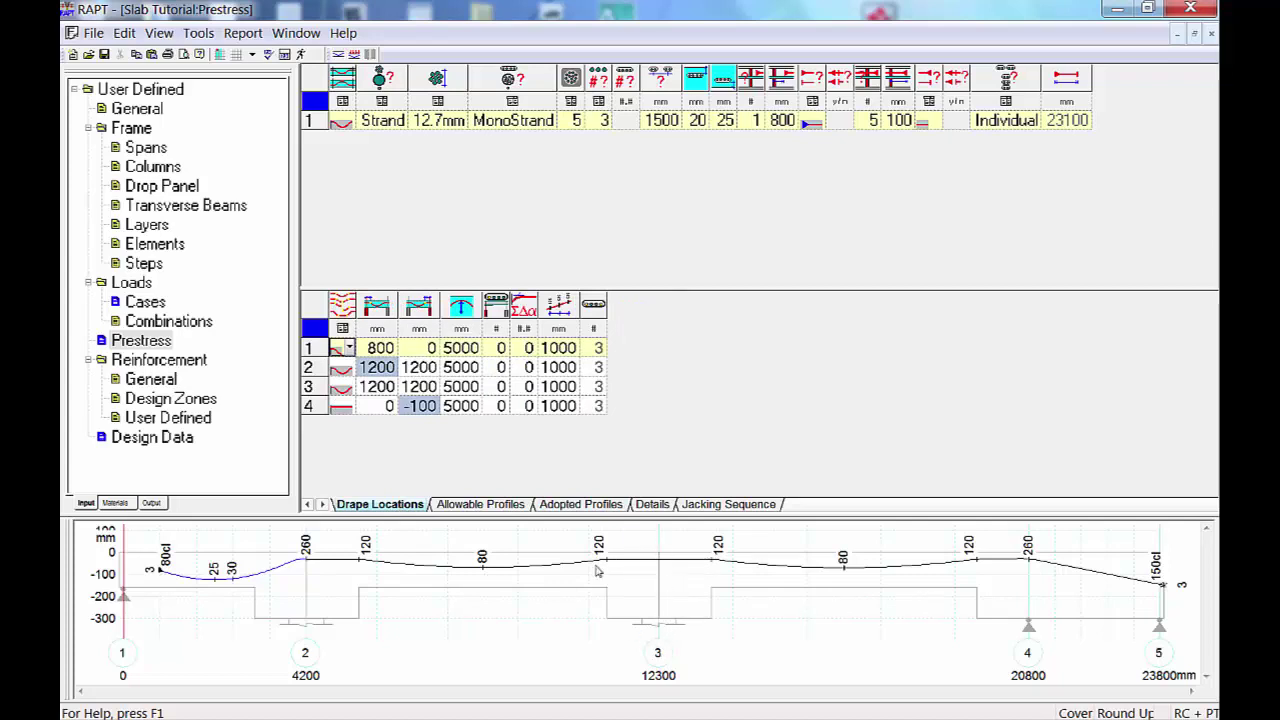
# Change span 3's two drape locations from 1200/1200 to 0/0.
pyautogui.click(419, 372)
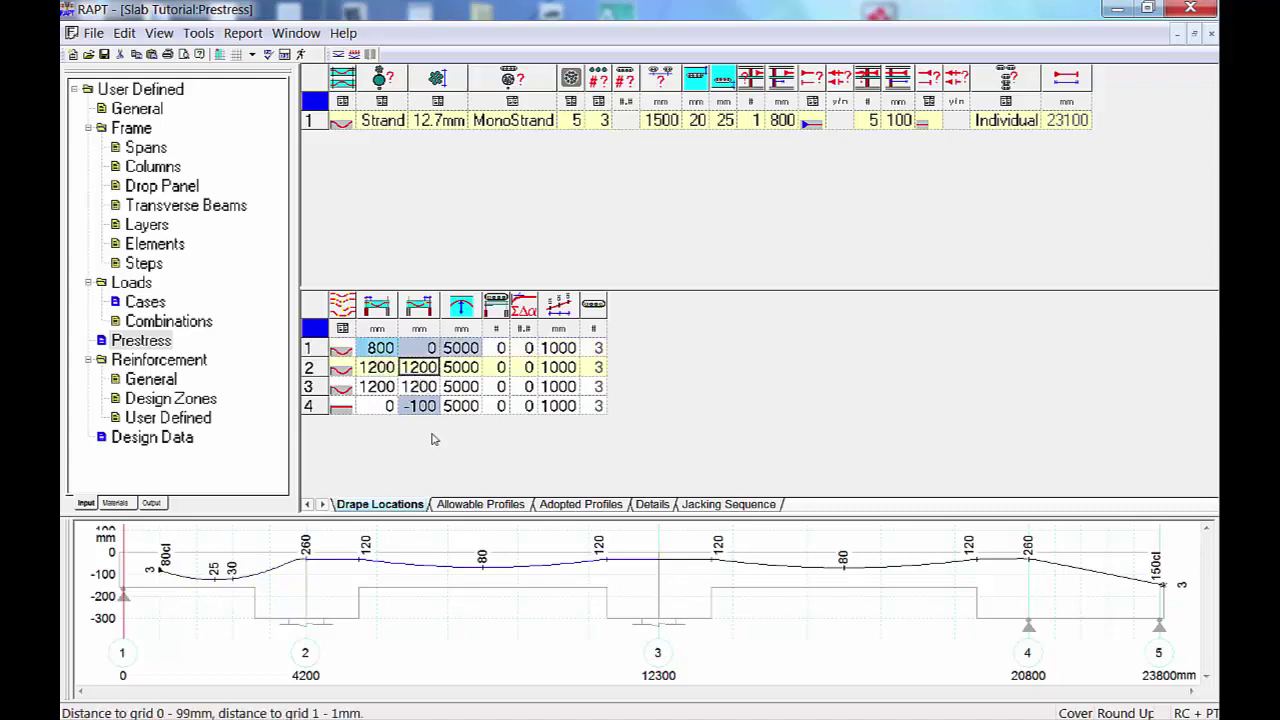
pyautogui.click(396, 387)
pyautogui.write('0')
pyautogui.press('Tab')
pyautogui.write('0')
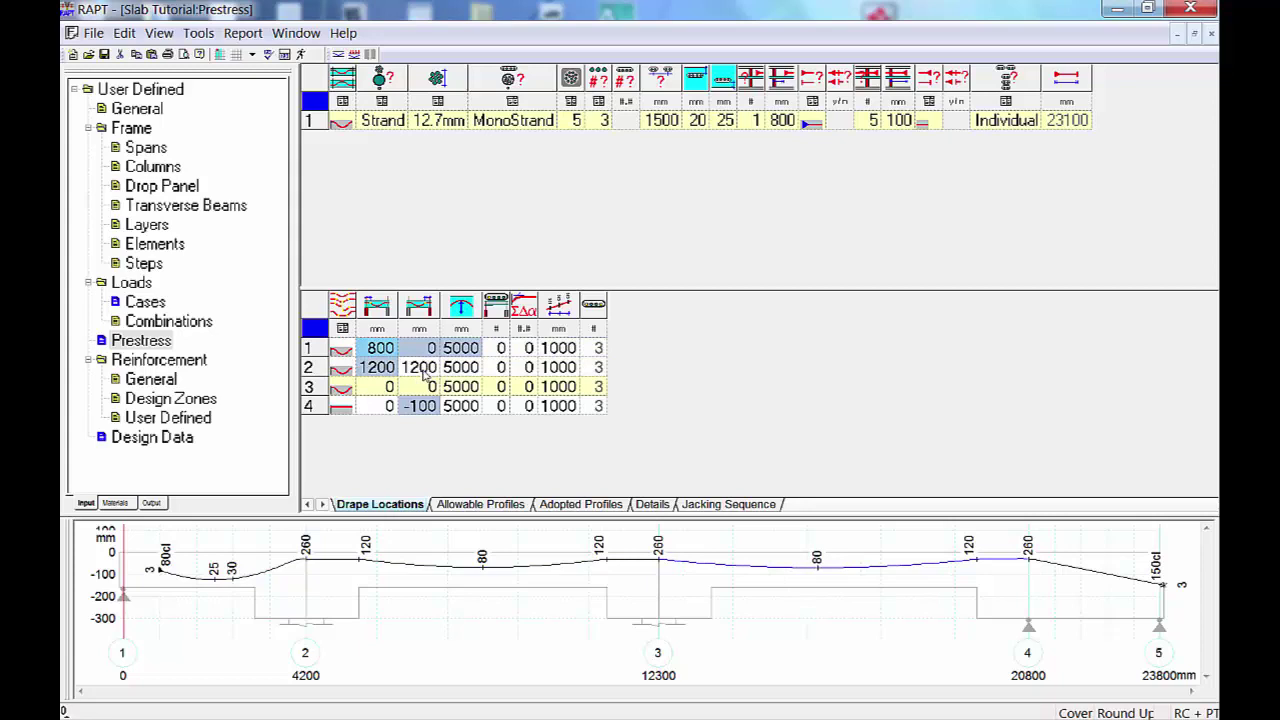
pyautogui.press('Return')
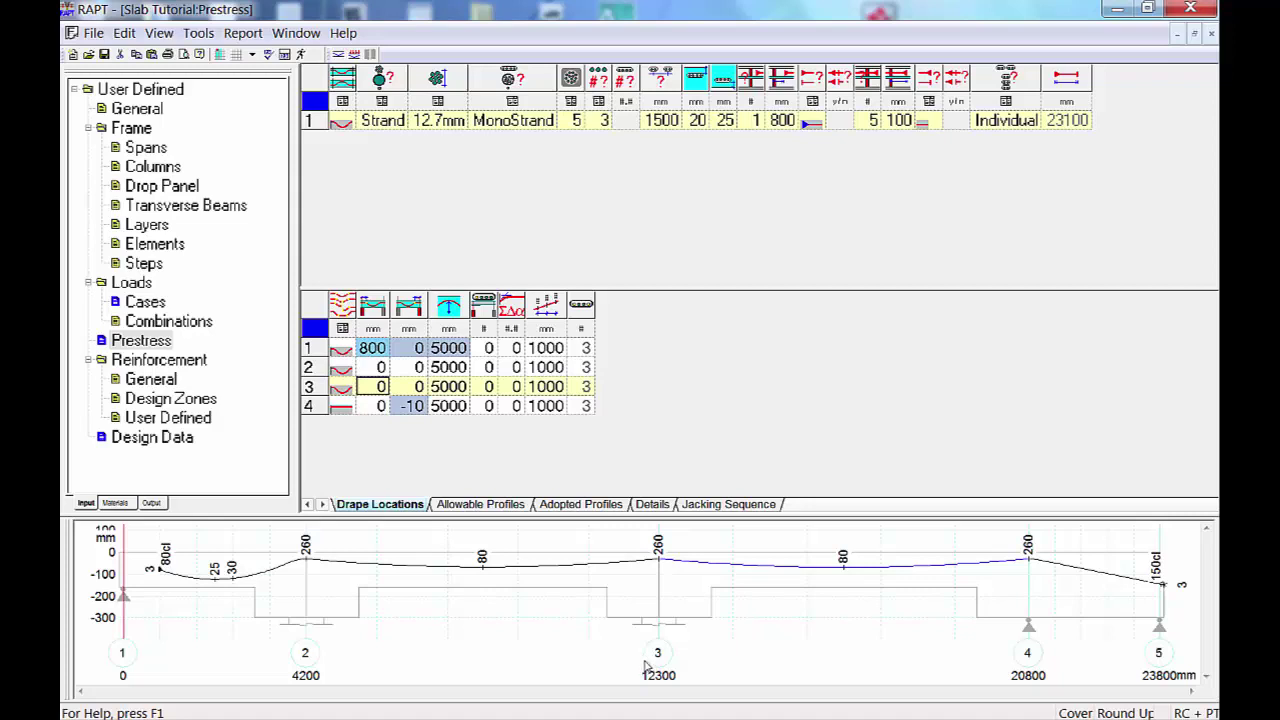
# Set both of span 2's drape distances to 1200.
pyautogui.click(381, 370)
pyautogui.write('1200')
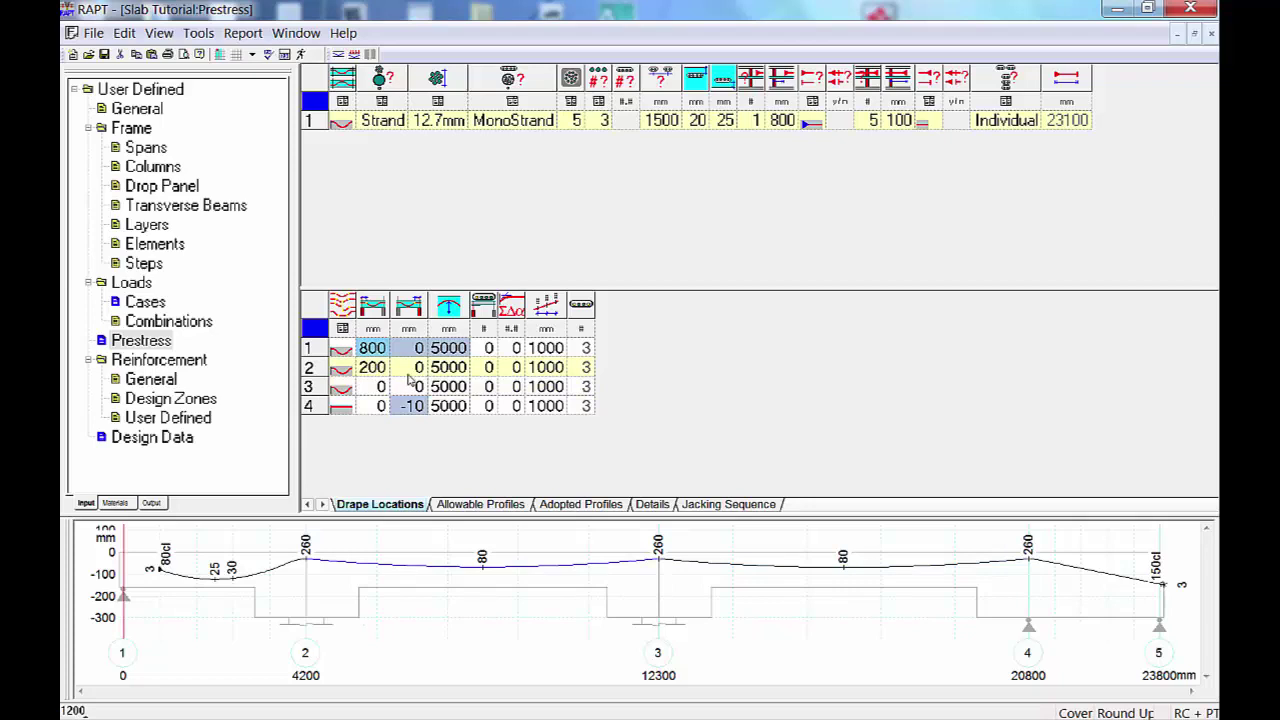
pyautogui.press('Tab')
pyautogui.write('1200')
# Enter 1200 for both span 3 drapes and for span 1's second drape.
pyautogui.click(392, 386)
pyautogui.write('122')
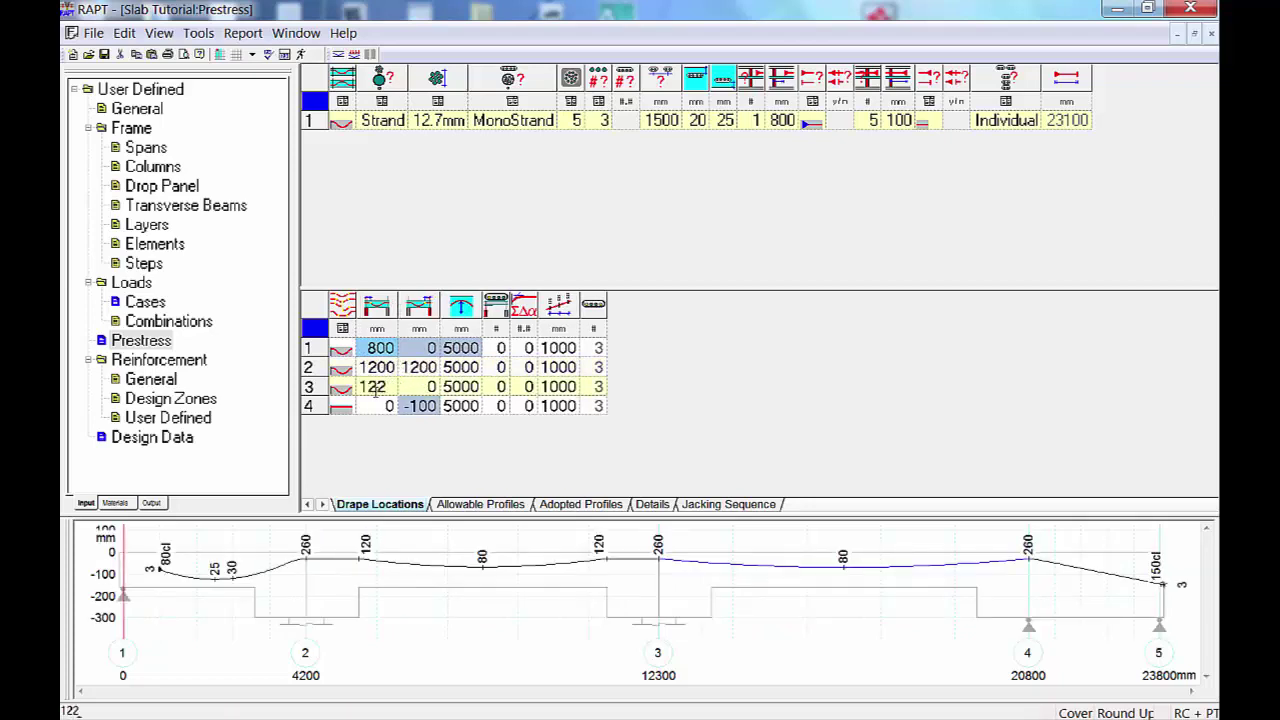
pyautogui.press('BackSpace')
pyautogui.write('00')
pyautogui.press('Tab')
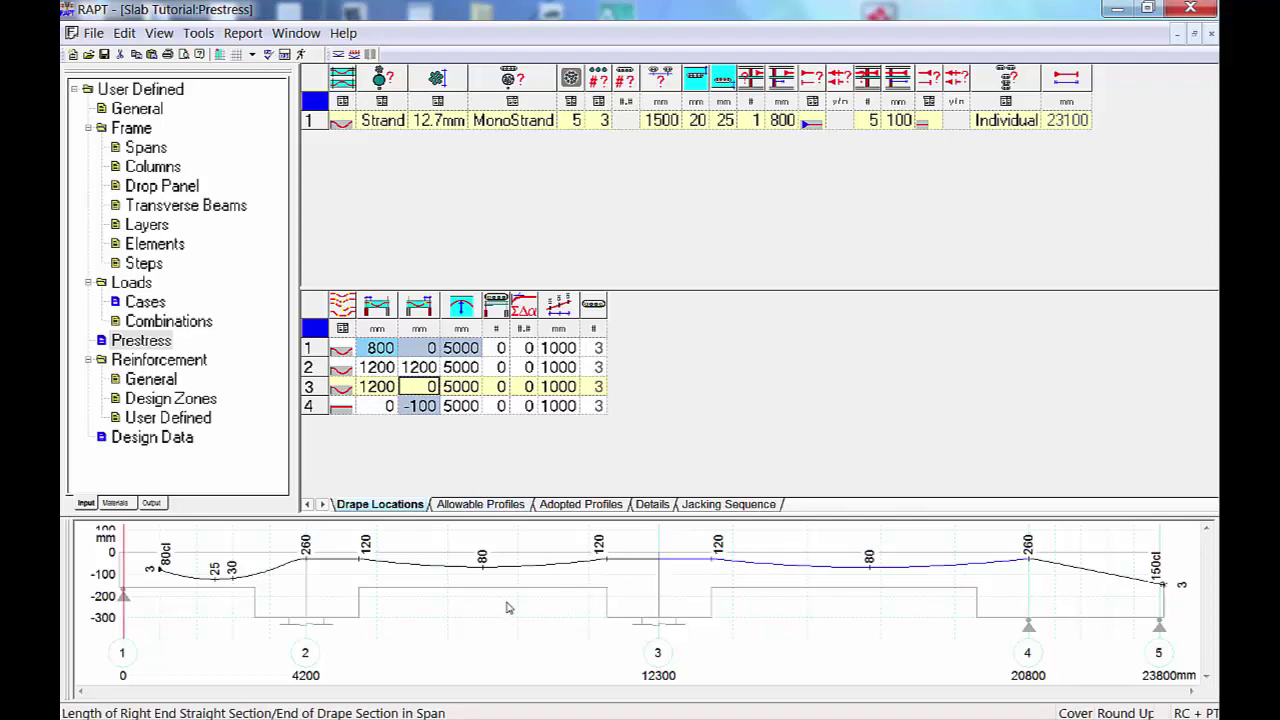
pyautogui.write('1200')
pyautogui.press('Return')
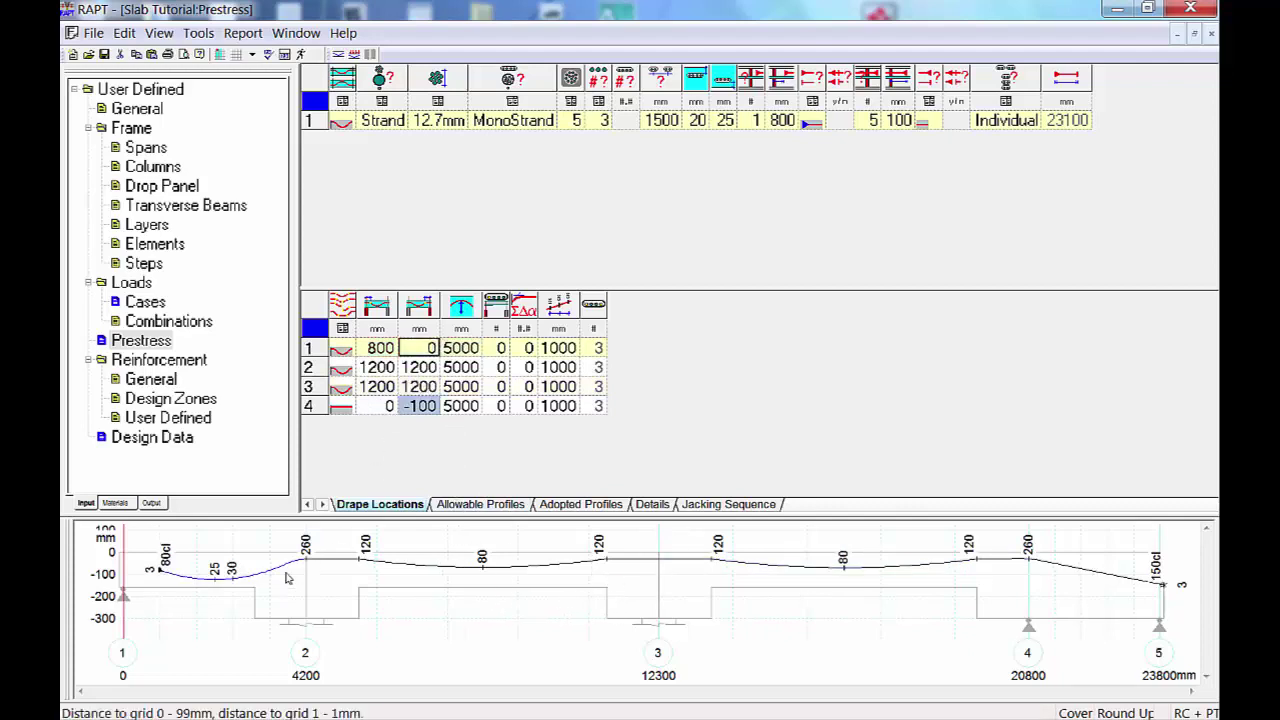
pyautogui.write('1200')
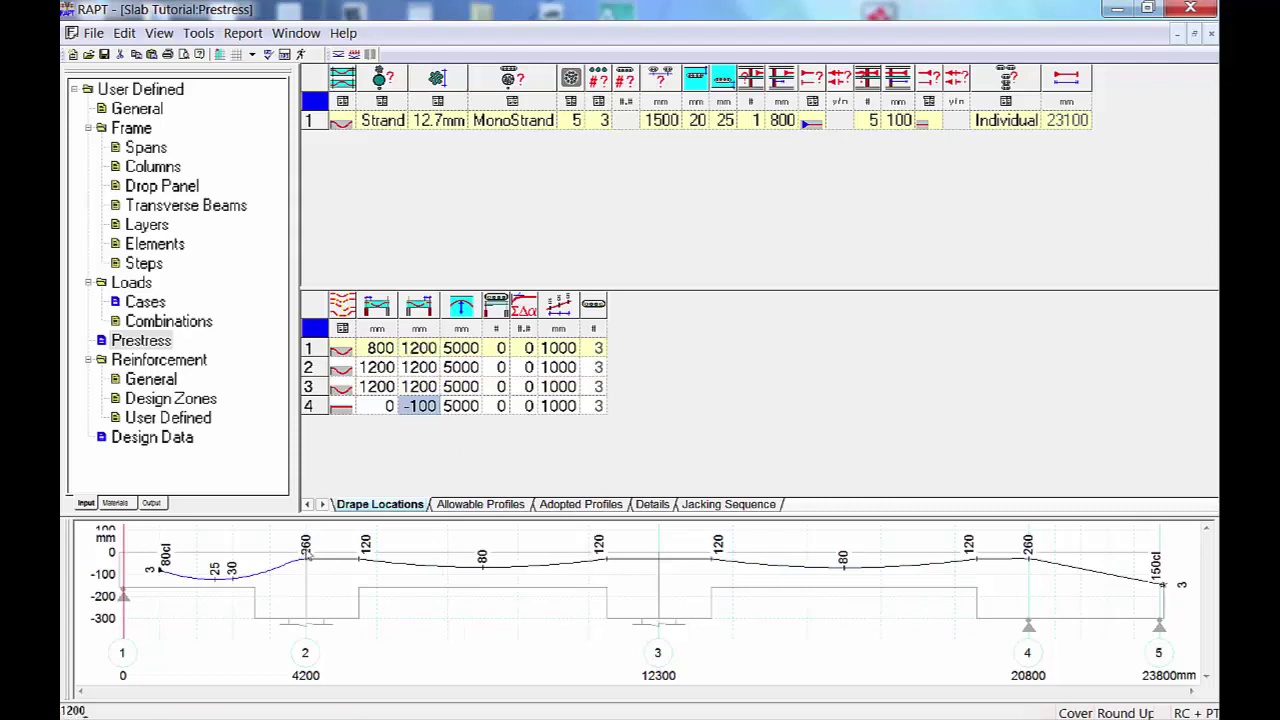
pyautogui.press('Return')
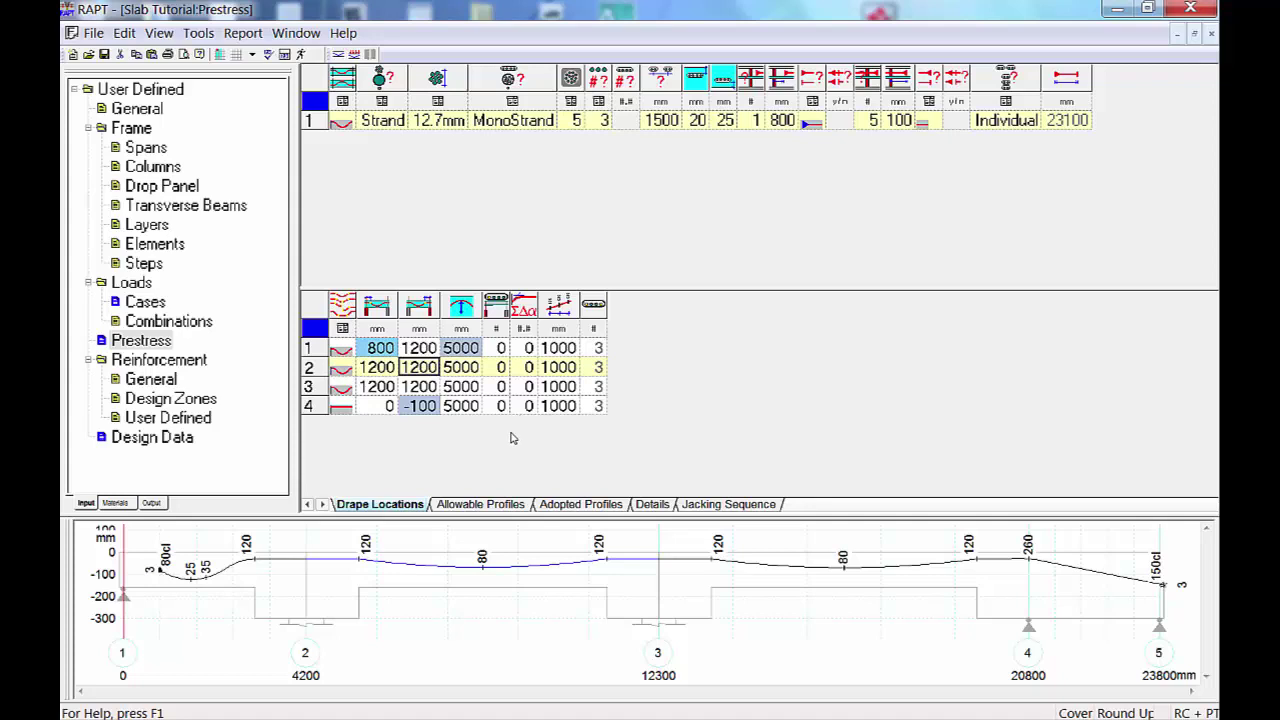
# Compare allowable and adopted tendon profile heights, finishing on the Adopted Profiles grid.
pyautogui.click(503, 506)
pyautogui.click(558, 506)
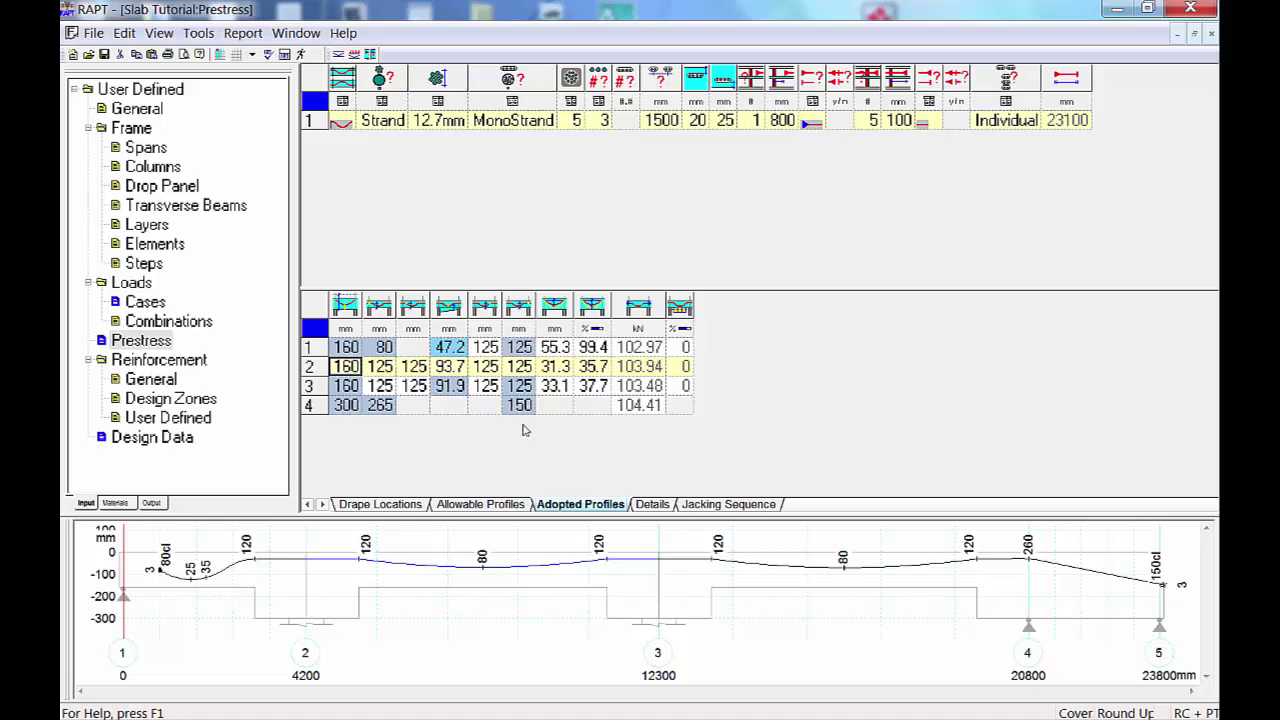
pyautogui.click(510, 503)
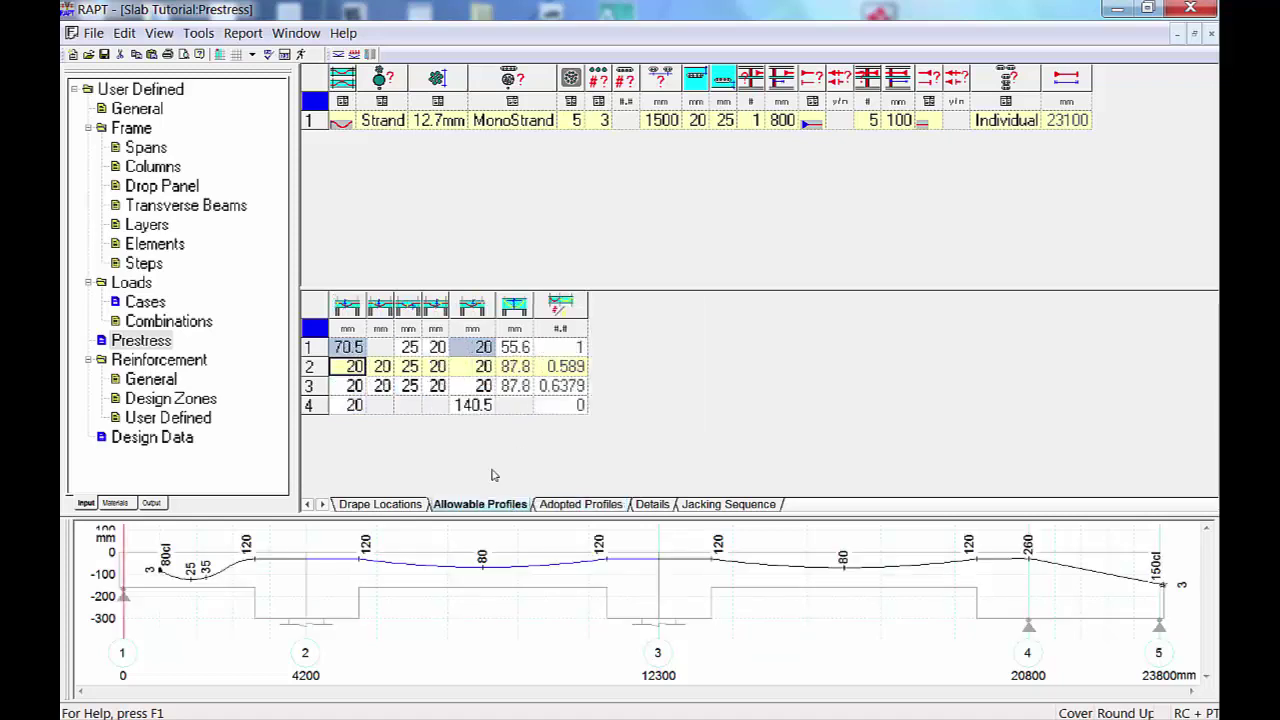
pyautogui.click(586, 507)
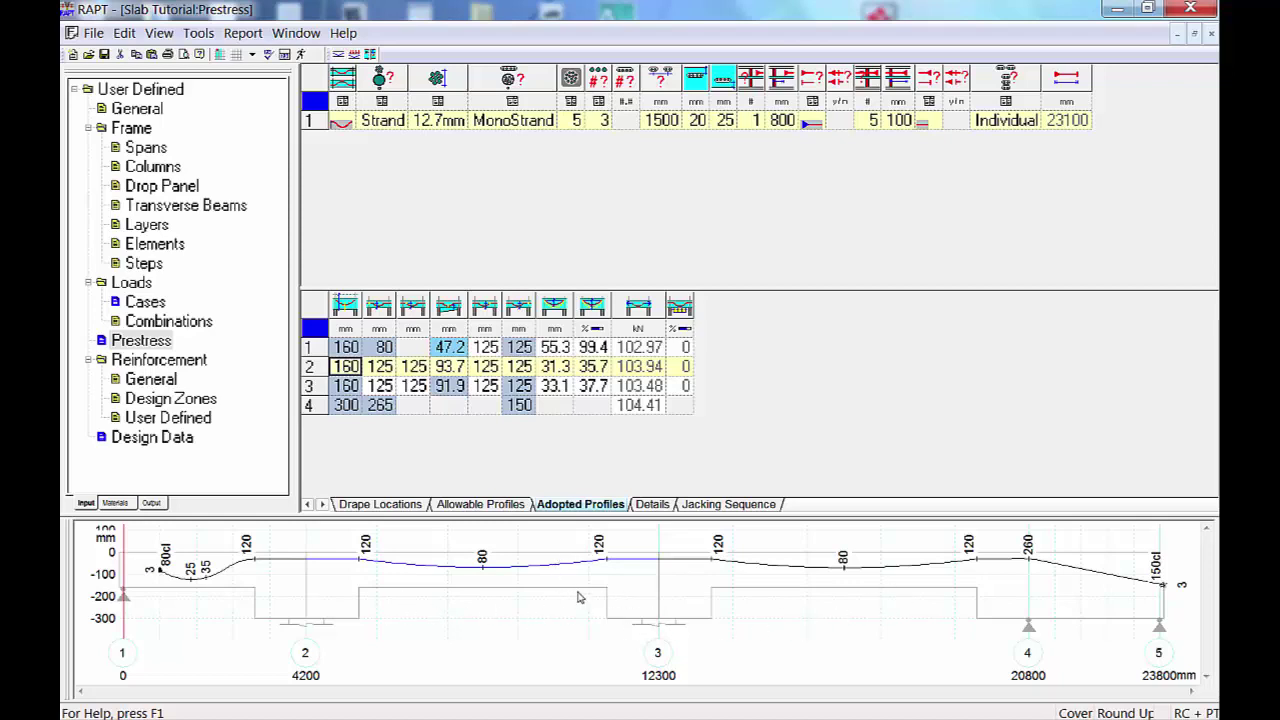
# Replace span 2's 93.7 midpoint profile height with a new value, triggering a cover warning.
pyautogui.press('Right')
pyautogui.press('Right')
pyautogui.press('Right')
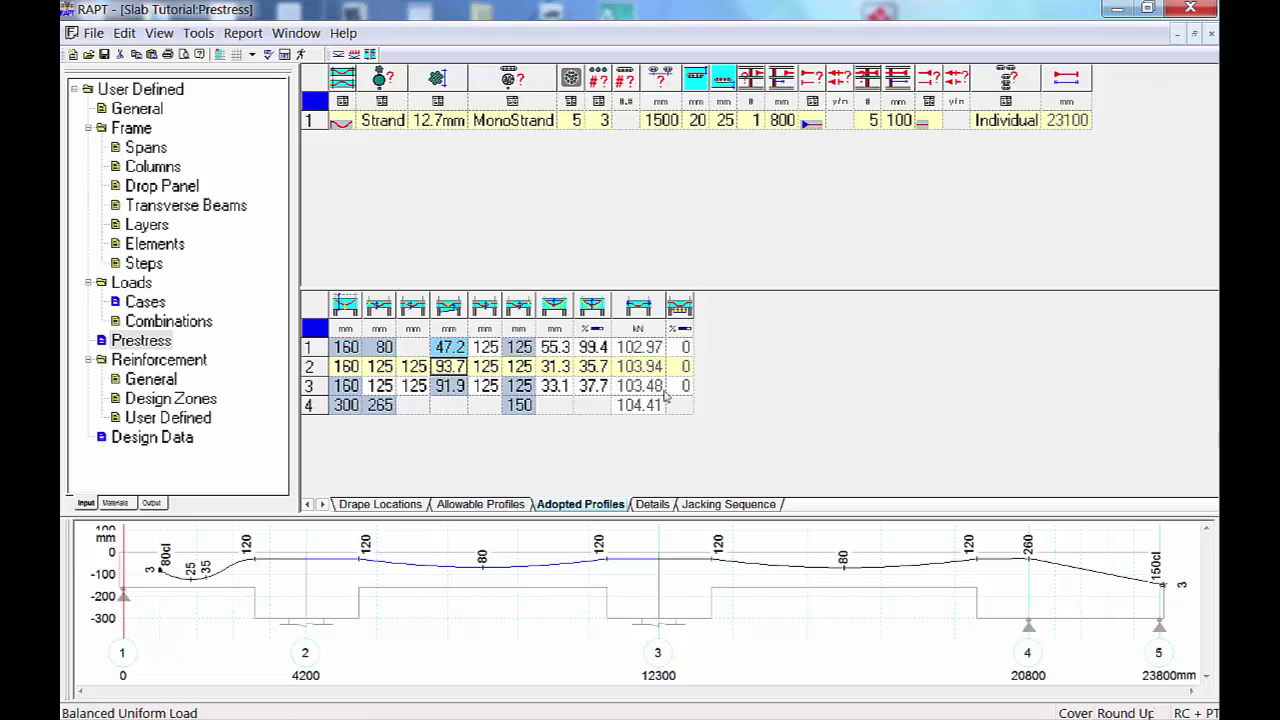
pyautogui.click(449, 385)
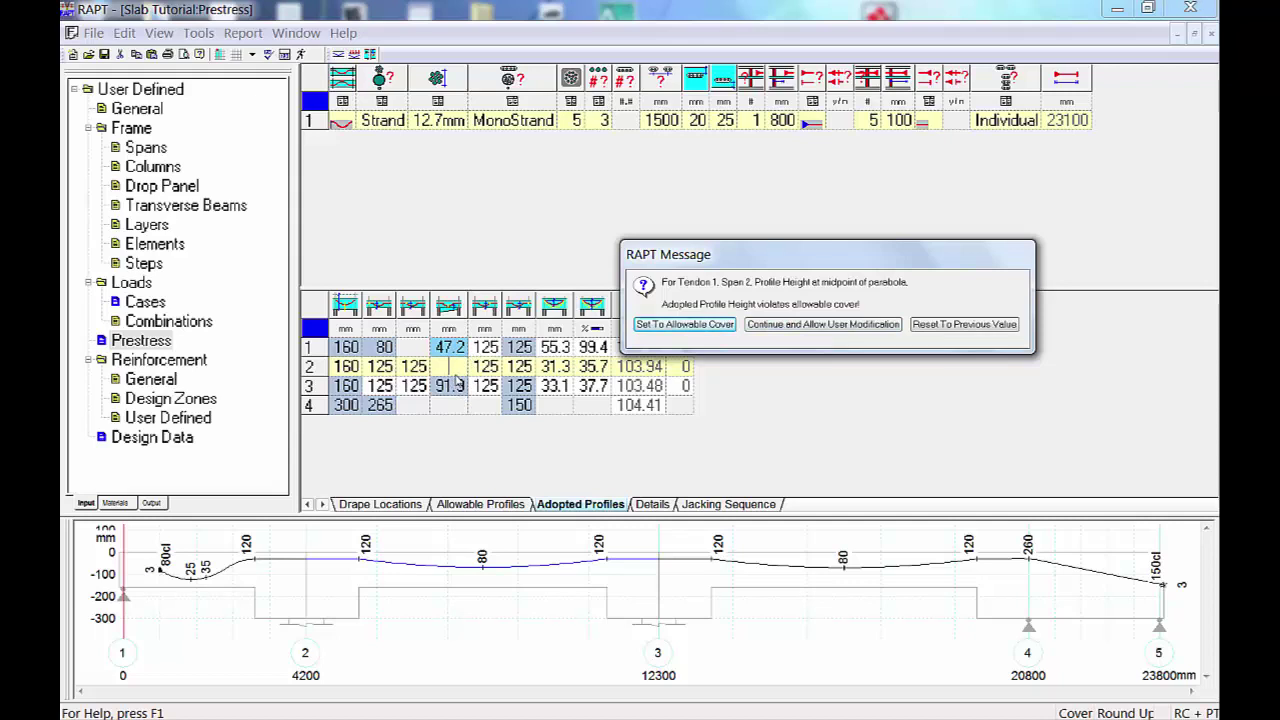
# Keep the user-modified span 2 midpoint height of 35 despite the allowable-cover warning.
pyautogui.click(803, 325)
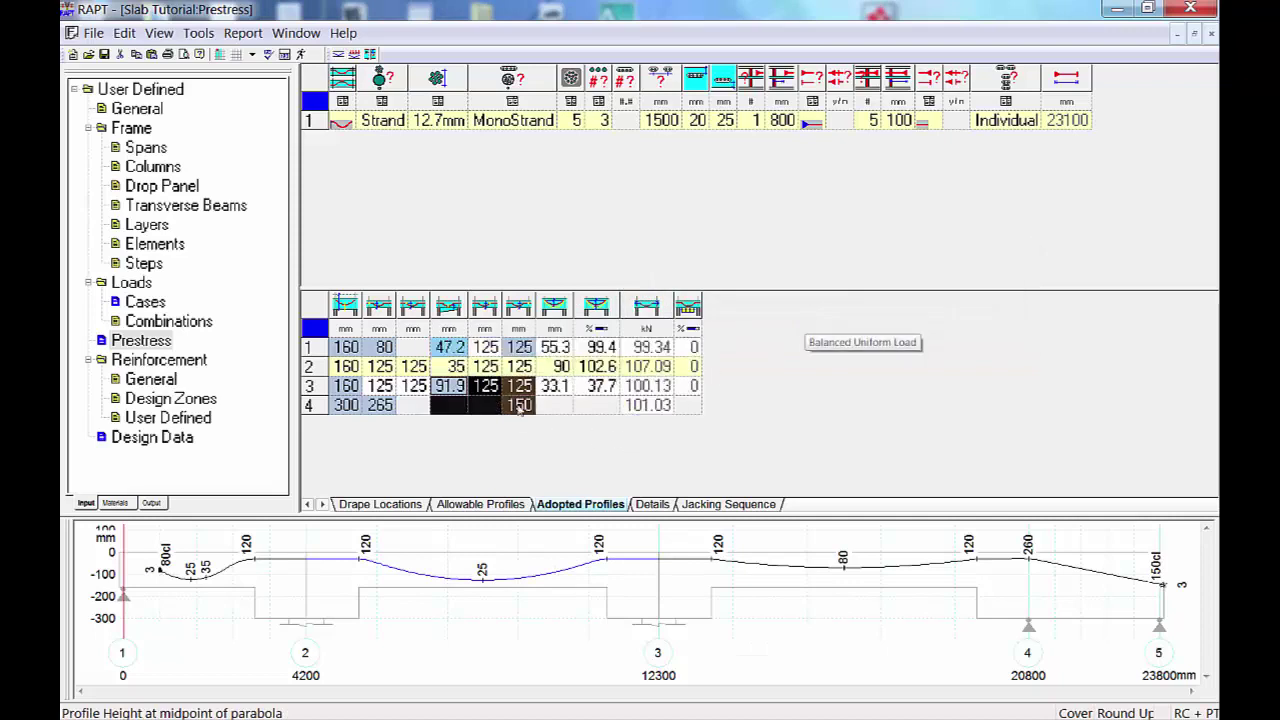
pyautogui.click(482, 584)
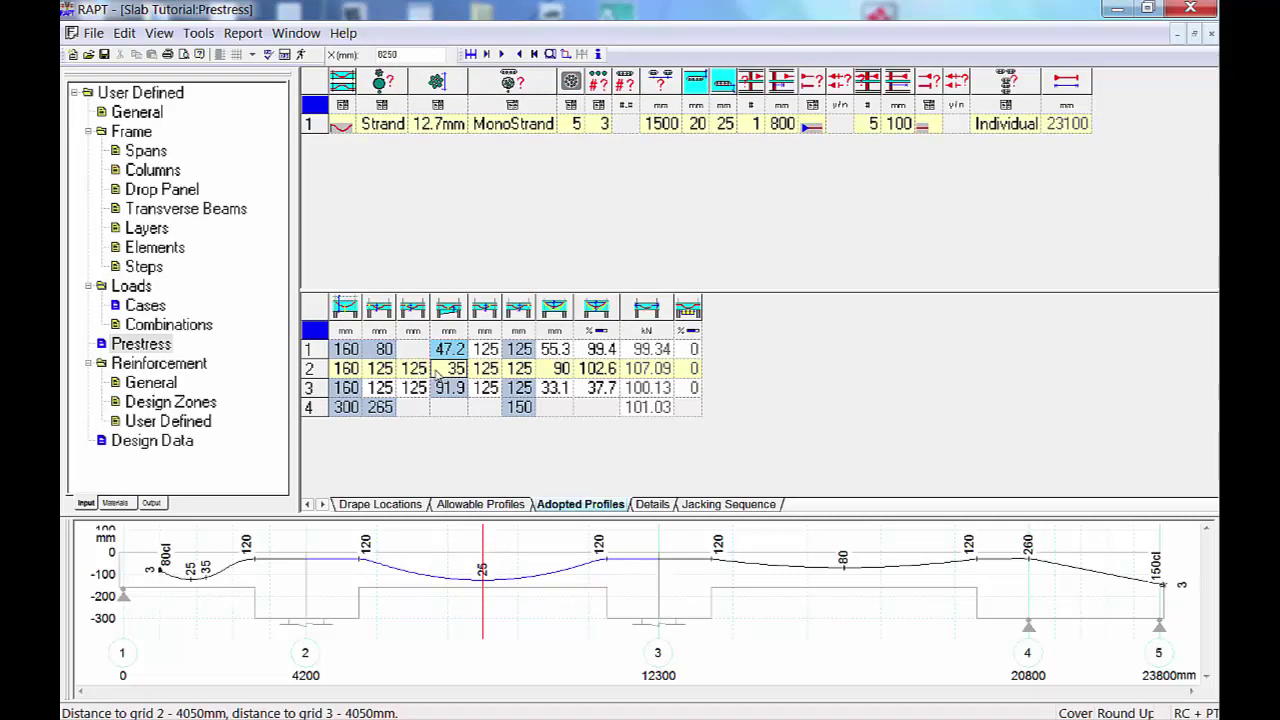
# Reset span 3's midpoint height to allowable cover and set span 2's midpoint to 37.3.
pyautogui.press('Down')
pyautogui.write('35')
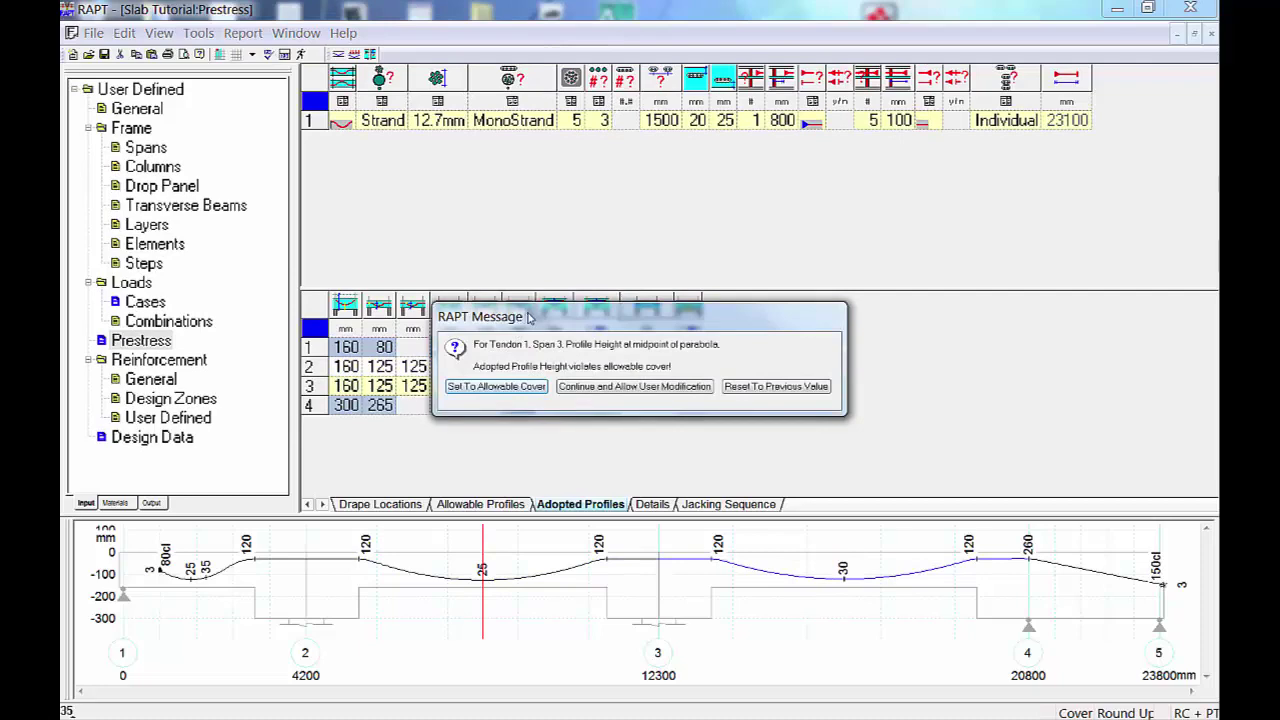
pyautogui.moveTo(614, 307); pyautogui.dragTo(592, 307)
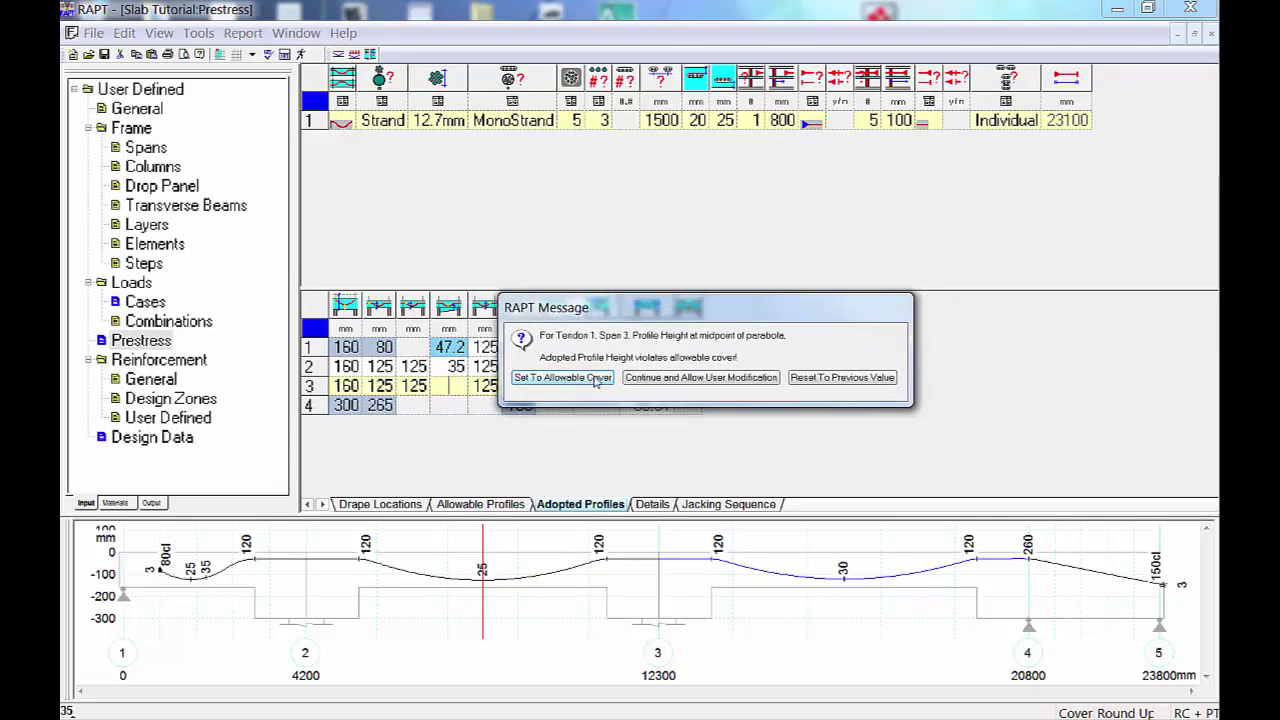
pyautogui.click(562, 378)
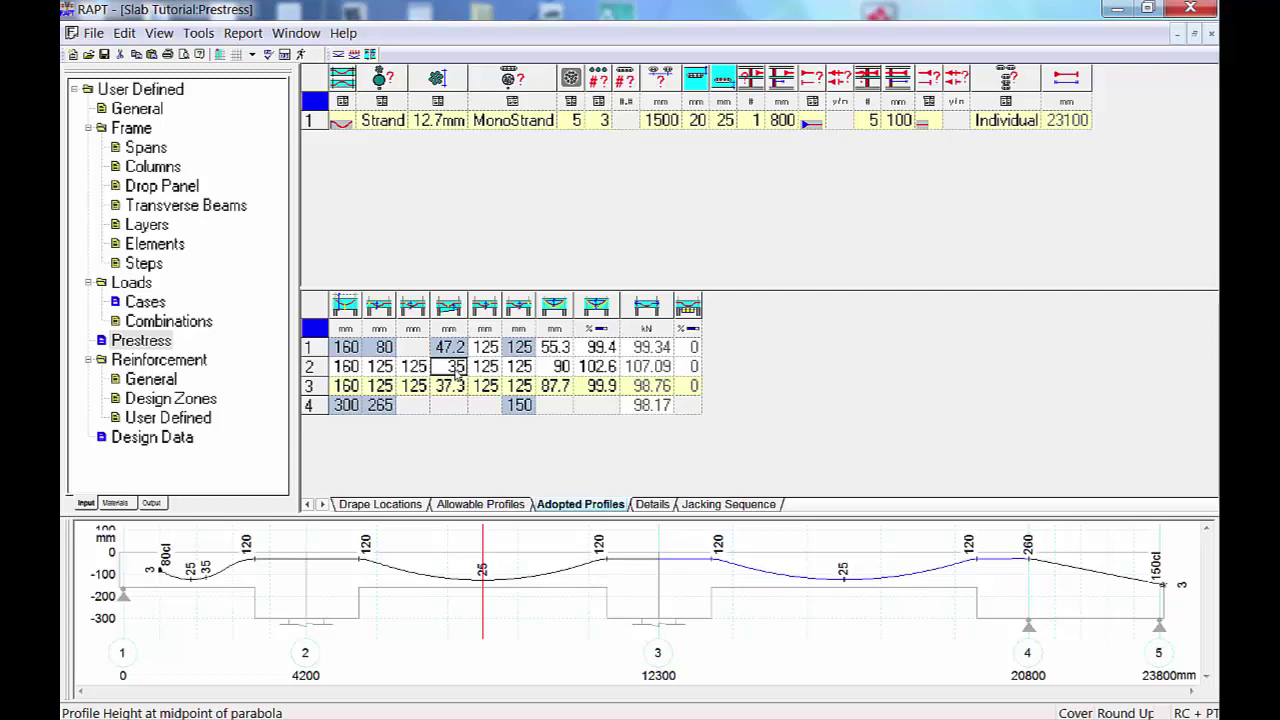
pyautogui.write('37.3')
pyautogui.press('Return')
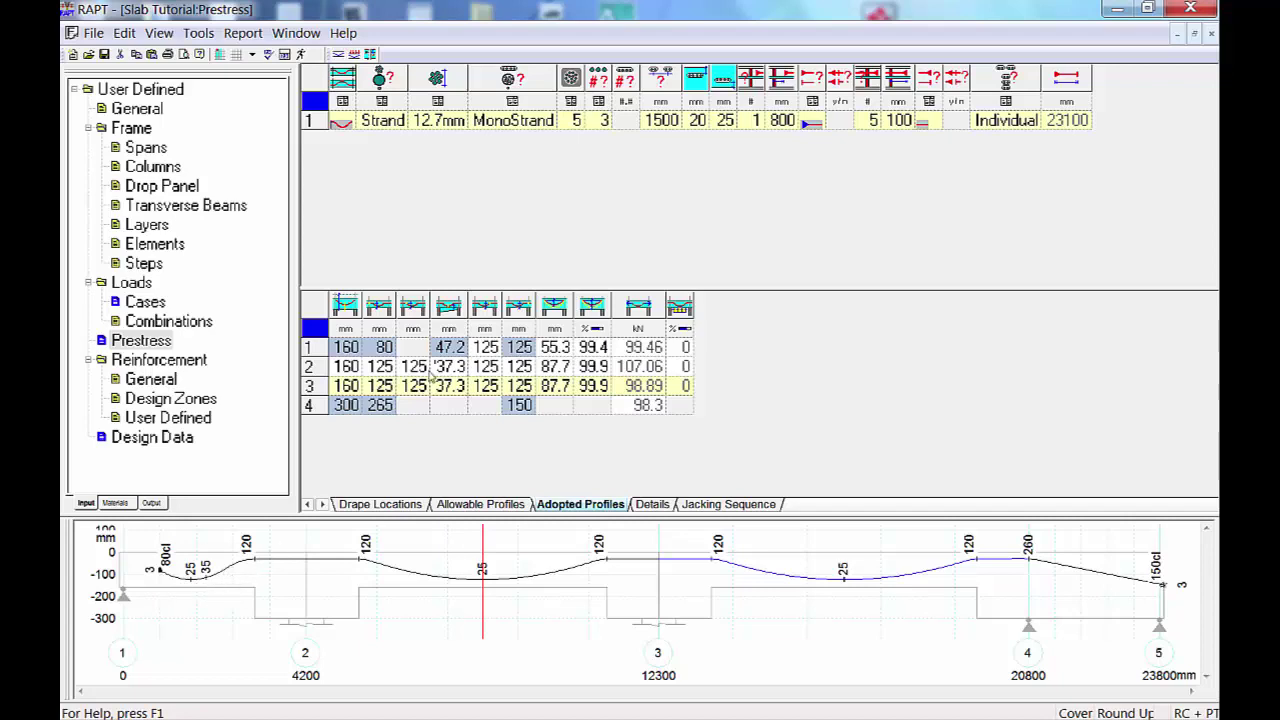
# Raise span 1's midpoint profile height to 80 via 60, then show the tendon Details page.
pyautogui.click(457, 350)
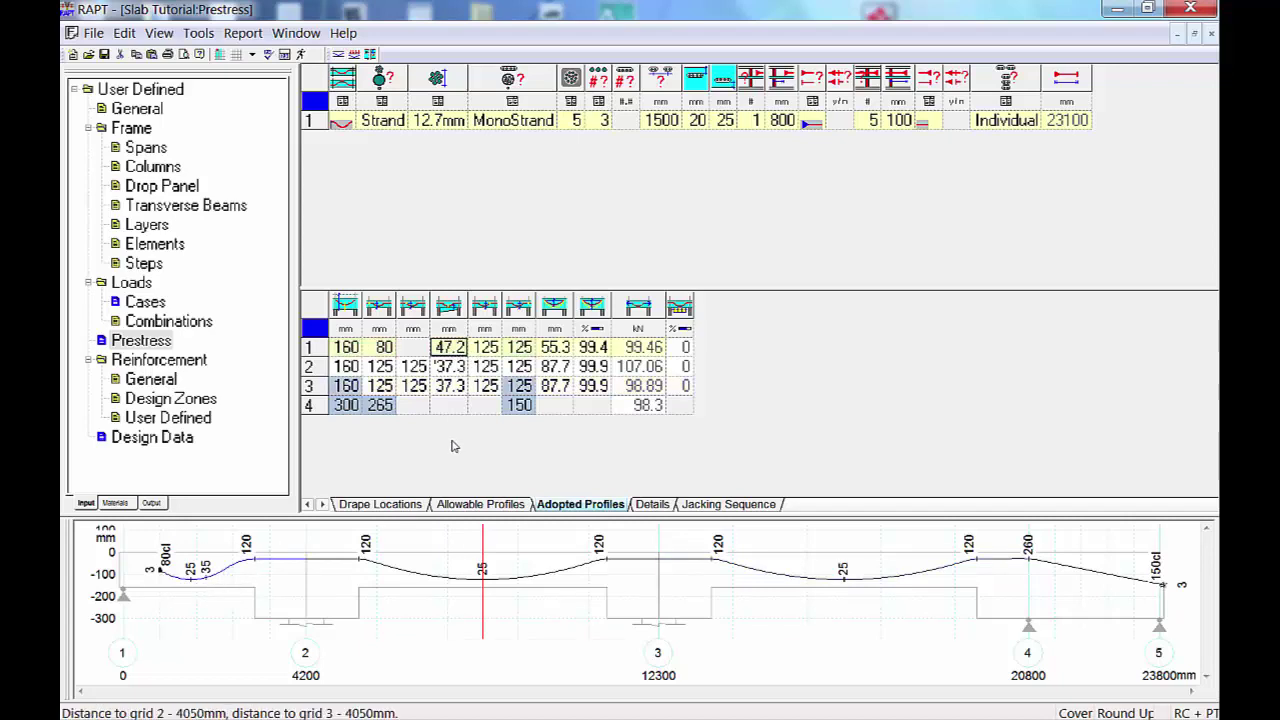
pyautogui.write('60')
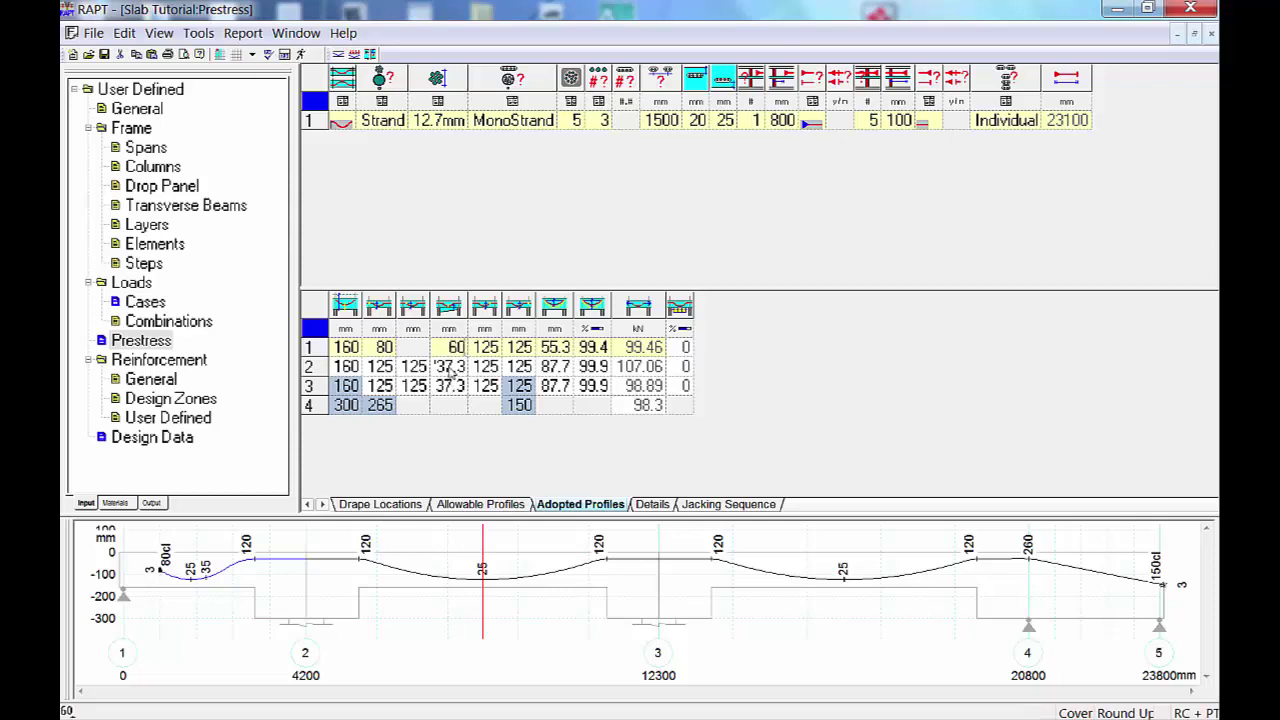
pyautogui.press('Return')
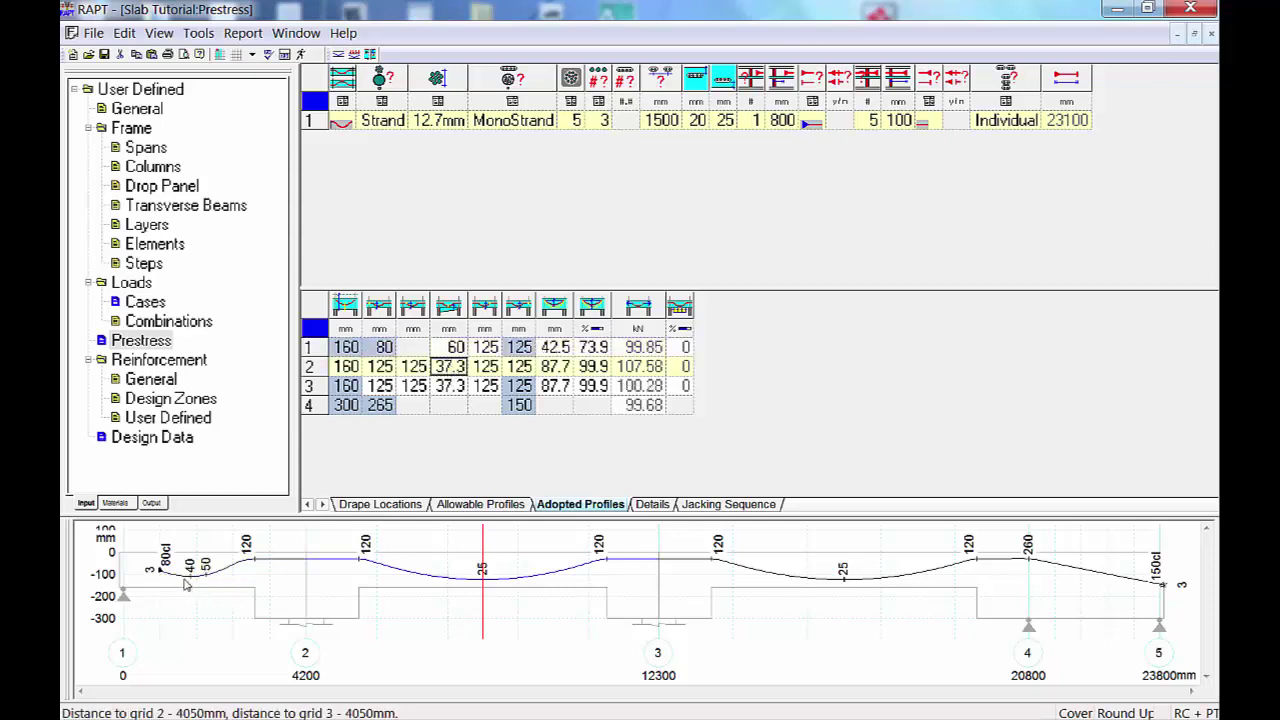
pyautogui.click(462, 350)
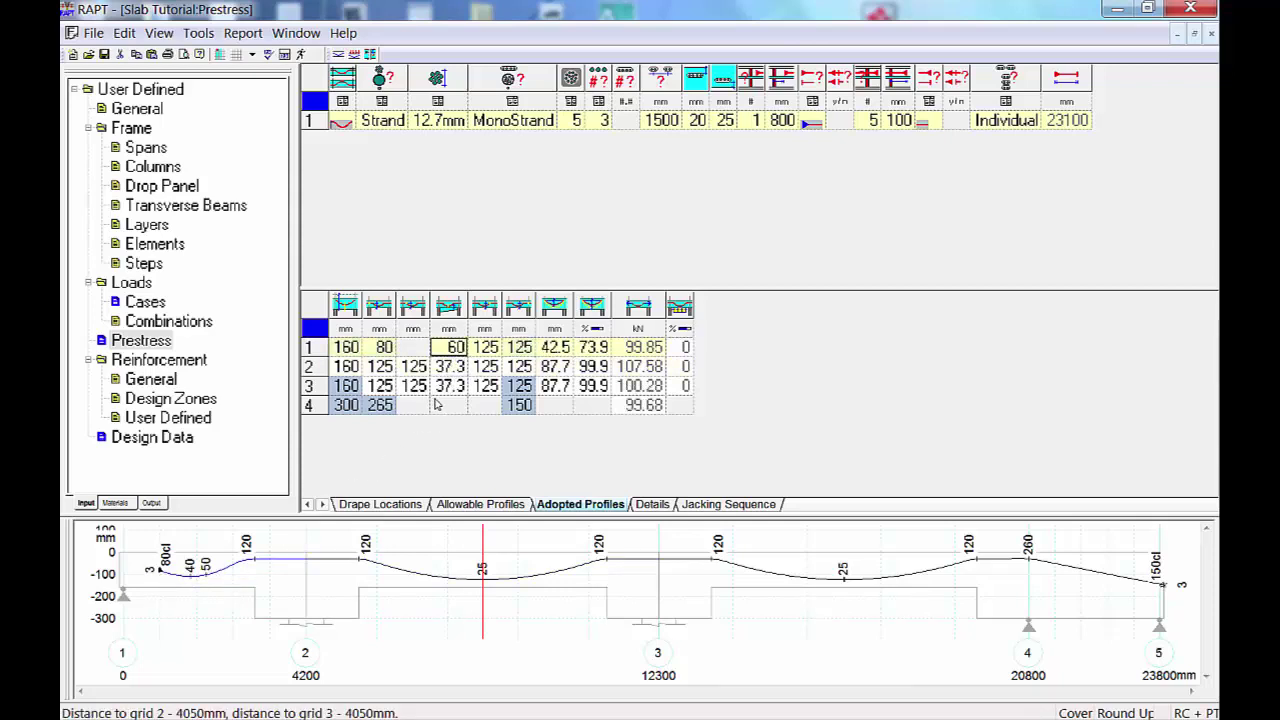
pyautogui.write('80')
pyautogui.click(447, 386)
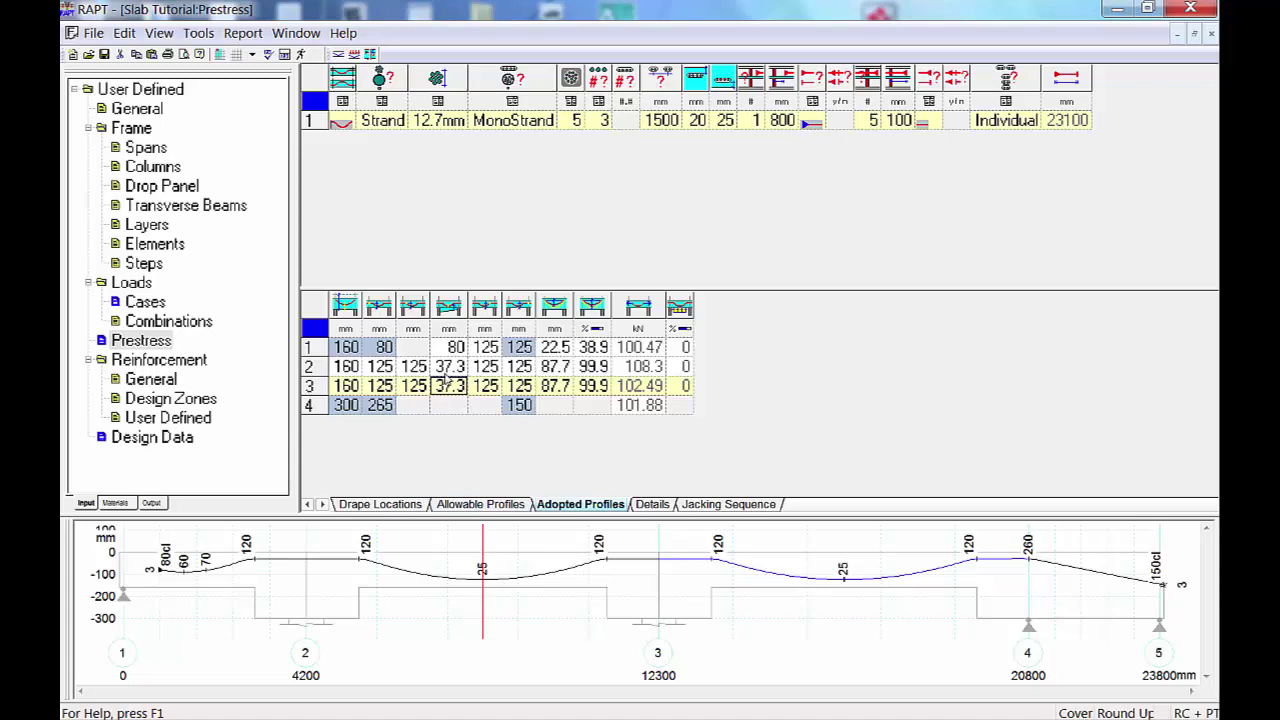
pyautogui.click(658, 503)
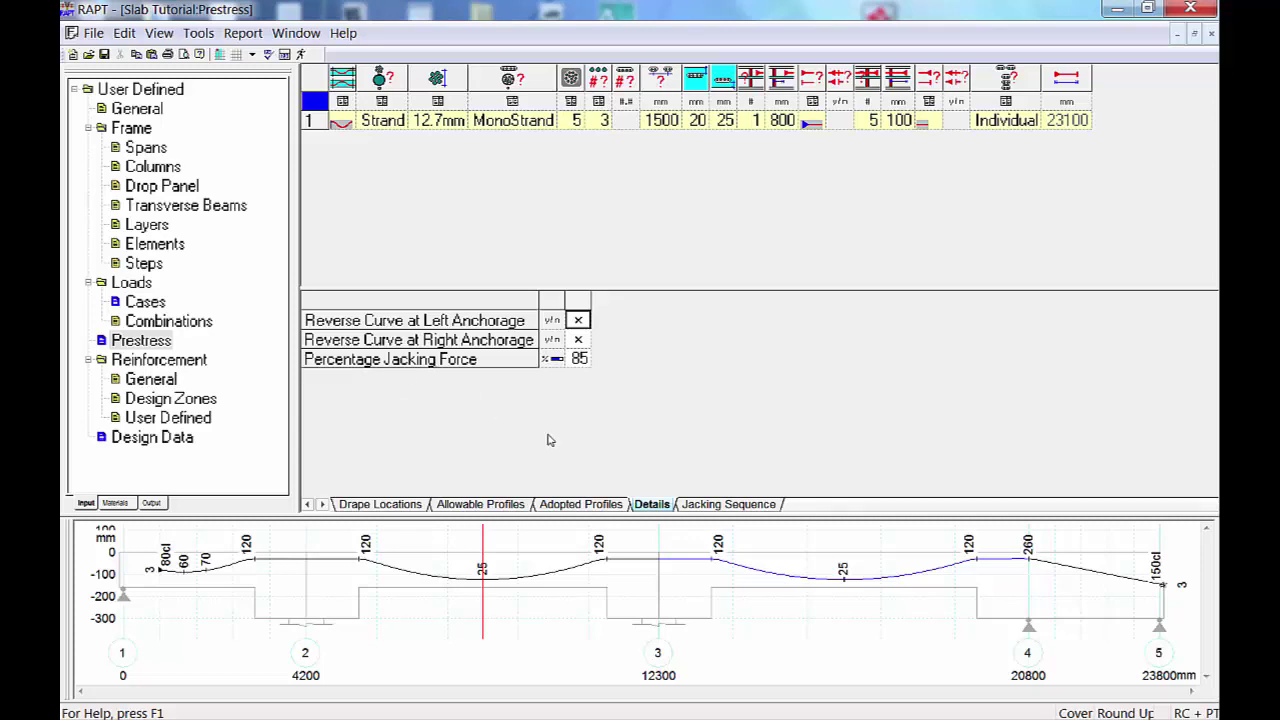
# Display the Jacking Sequence page with its 25% and 75% stressing stages.
pyautogui.click(728, 504)
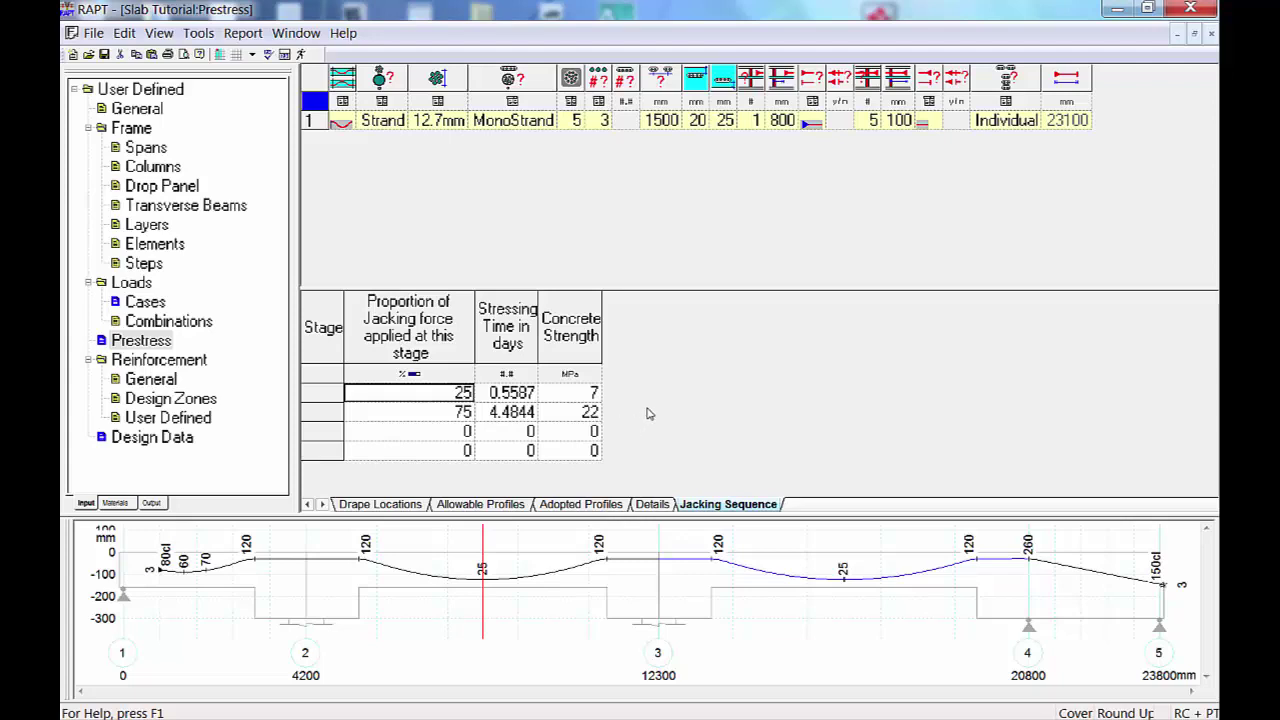
# Return to the Drape Locations table and select a cell in the upper tendon grid.
pyautogui.click(412, 506)
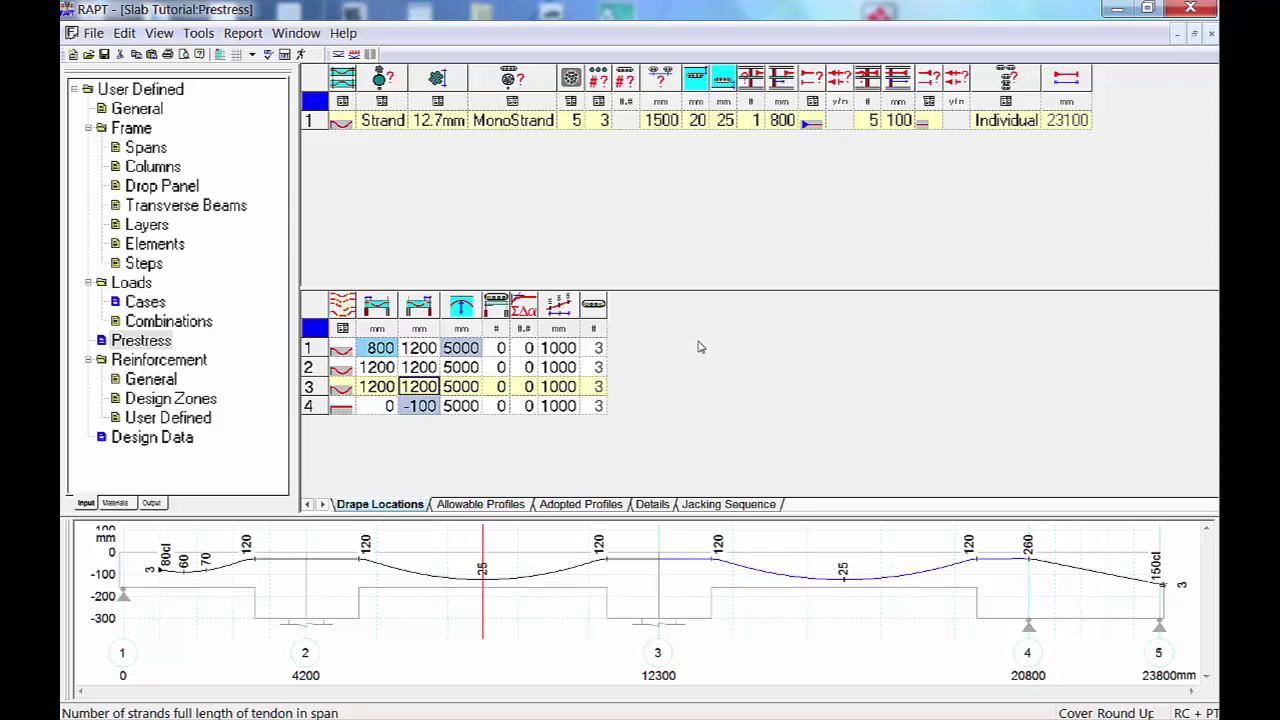
pyautogui.click(760, 338)
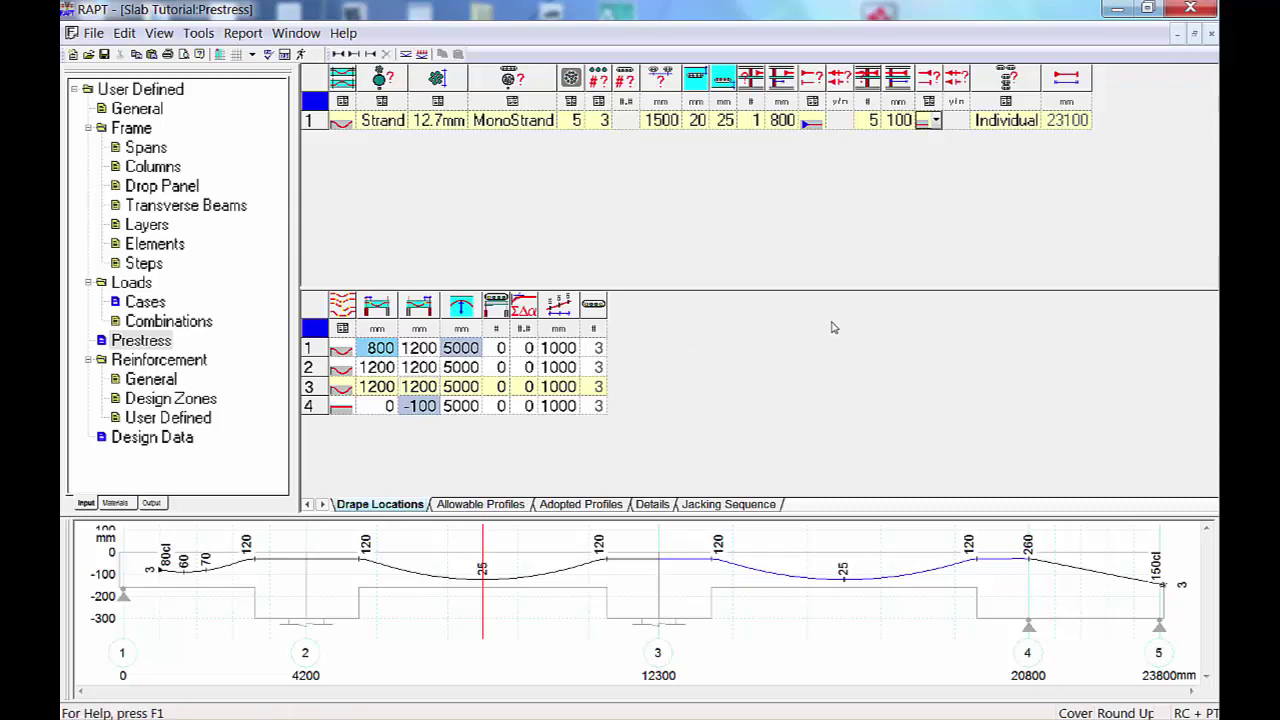